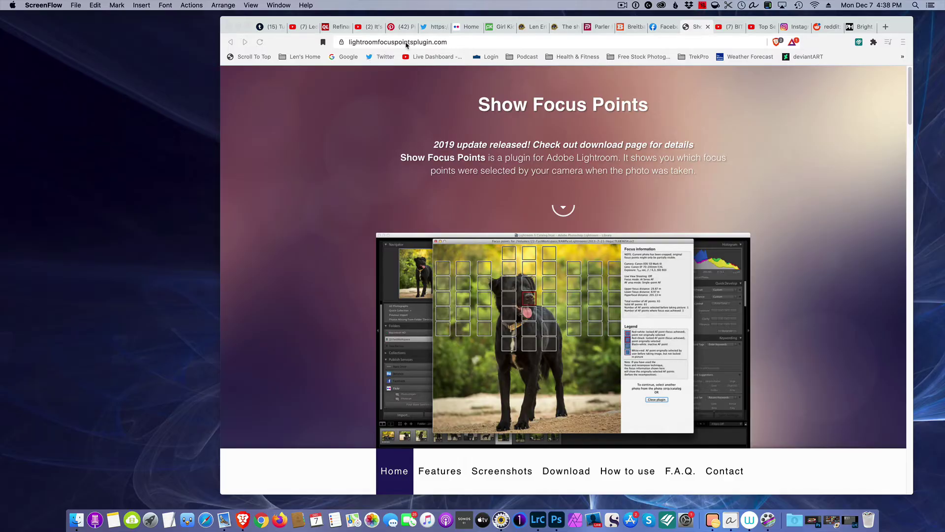
Step: Scroll through the Show Focus Points plugin web page in the browser
click(457, 43)
click(611, 174)
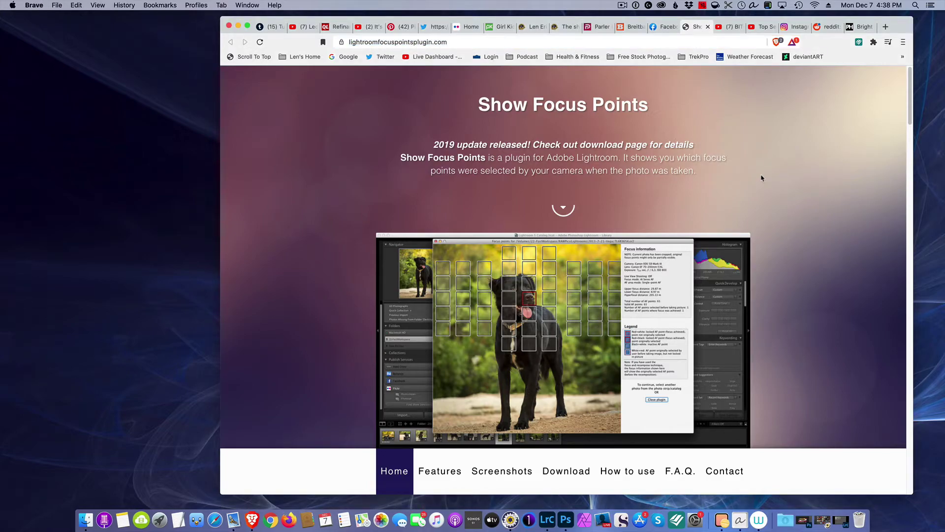
scroll(781, 221, down, 5)
scroll(777, 231, down, 3)
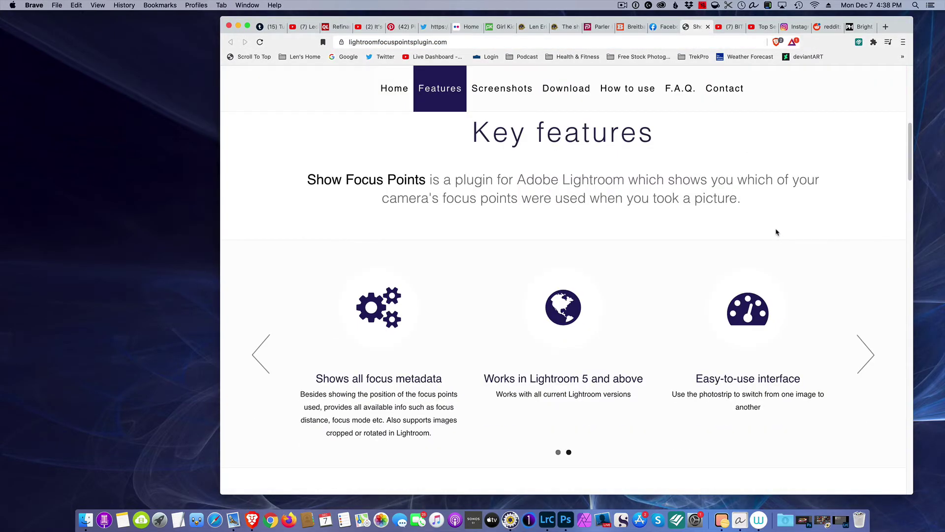
scroll(777, 235, down, 4)
scroll(757, 229, down, 2)
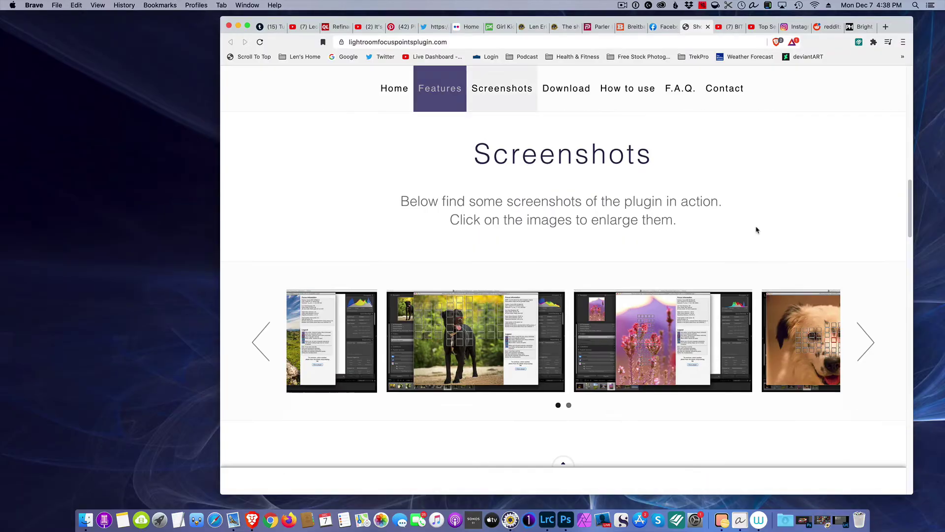
scroll(755, 232, down, 1)
scroll(756, 231, down, 2)
scroll(757, 233, down, 3)
scroll(757, 233, down, 1)
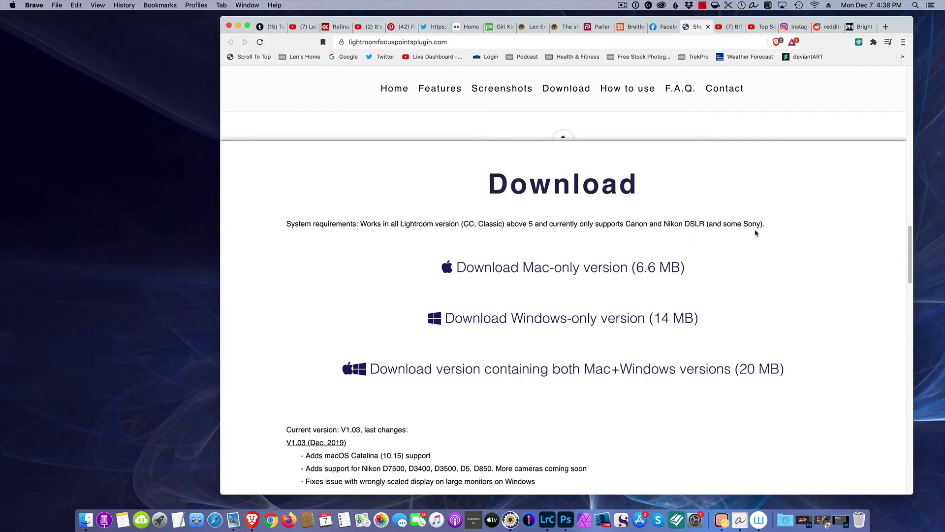
scroll(757, 233, down, 5)
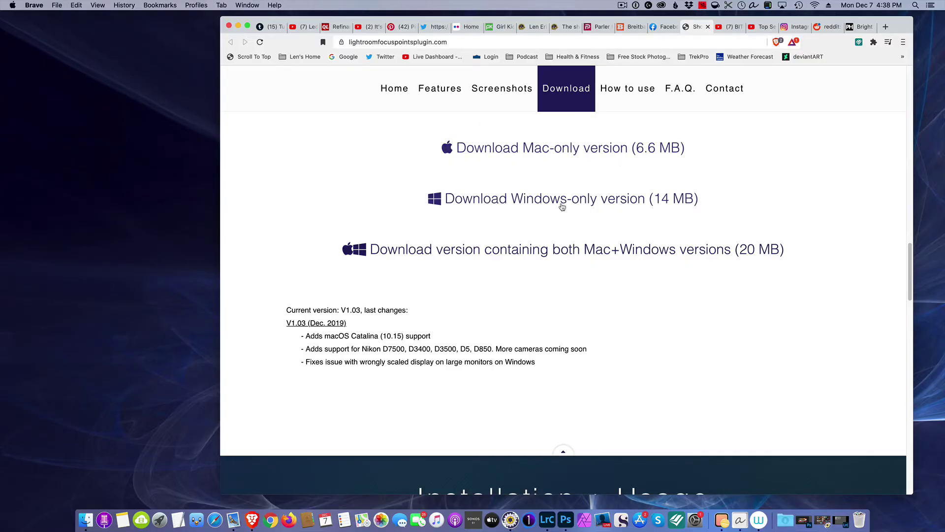
scroll(857, 228, up, 5)
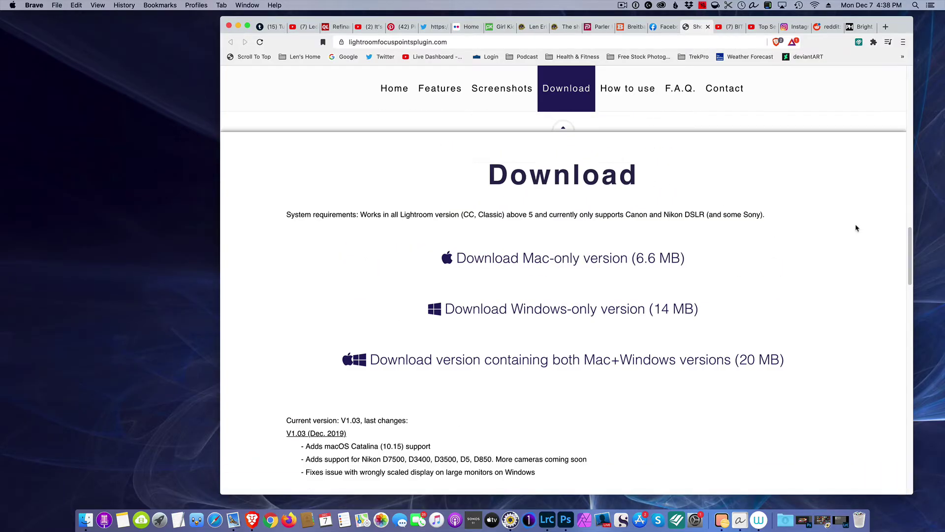
scroll(857, 228, up, 3)
scroll(855, 226, up, 5)
scroll(854, 225, up, 7)
scroll(853, 222, up, 7)
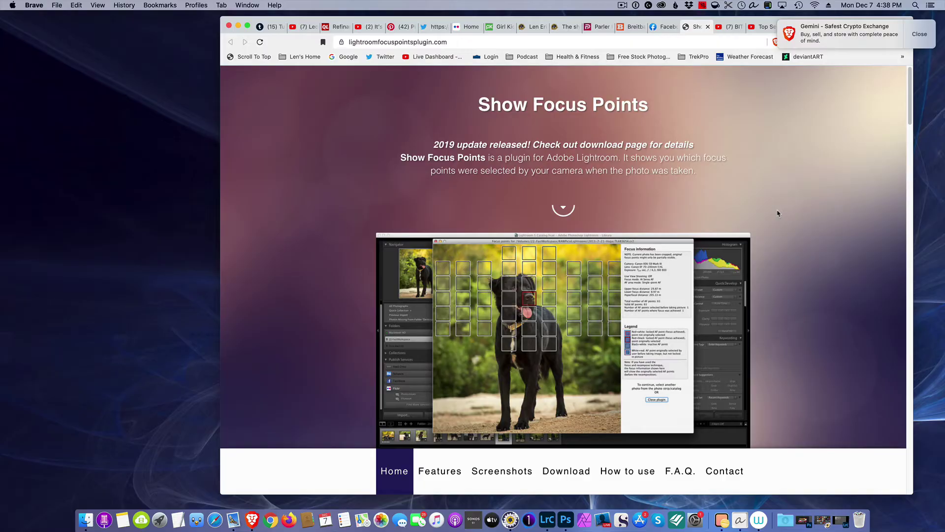
Step: Return to Lightroom Classic and open 100_0032.JPG on its own in Loupe view
click(841, 519)
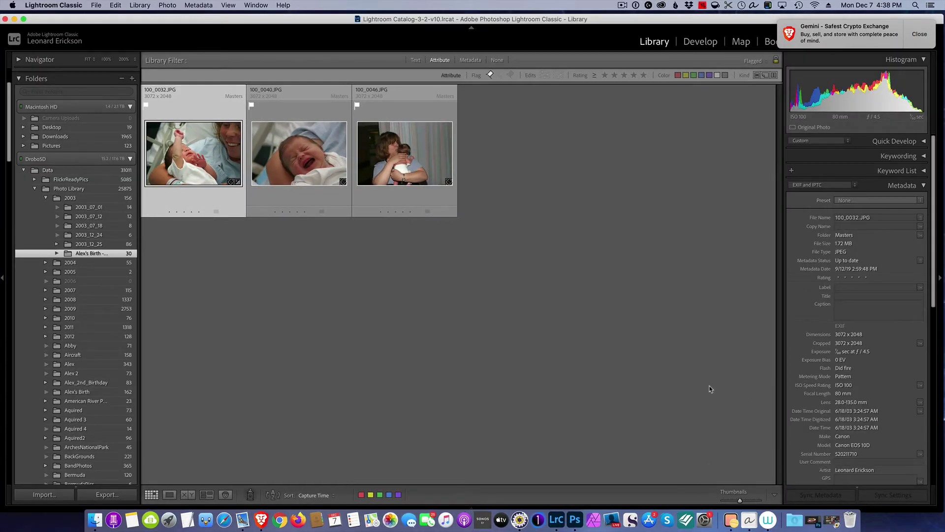
mouse_move(193, 153)
click(910, 34)
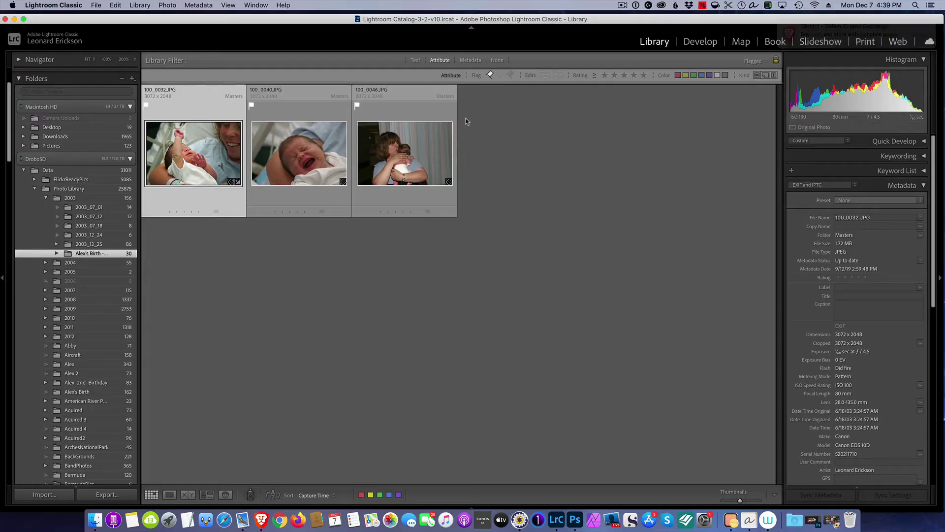
double_click(200, 161)
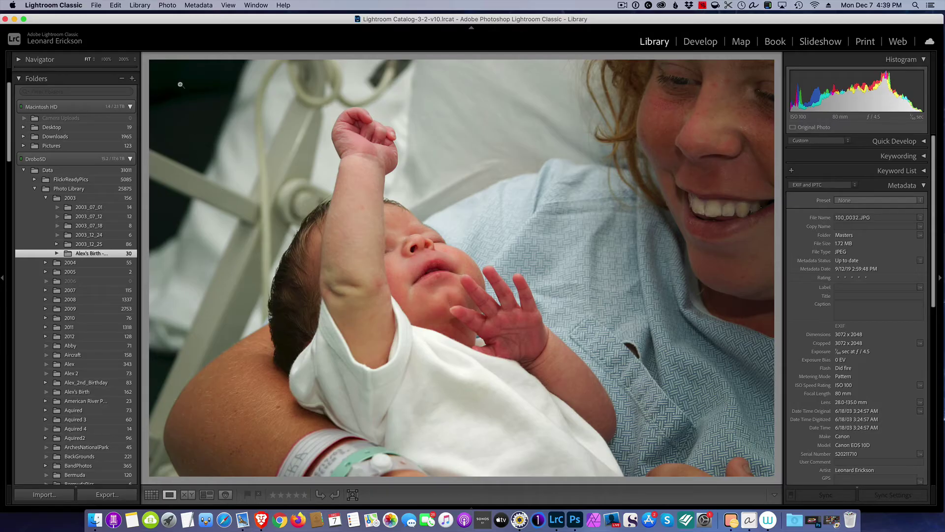
click(140, 6)
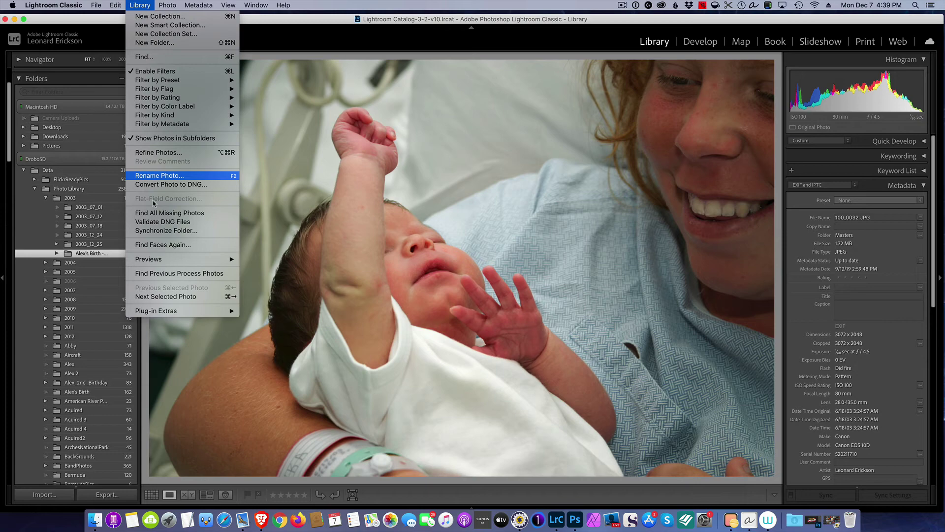
mouse_move(156, 311)
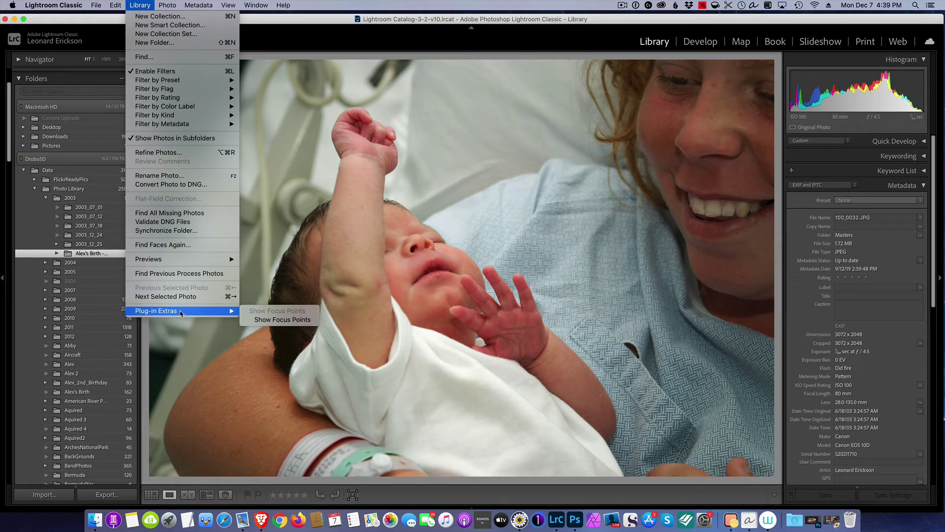
Step: Show 100_0032.JPG's focus points, close the plugin window, and return to Grid view
click(271, 320)
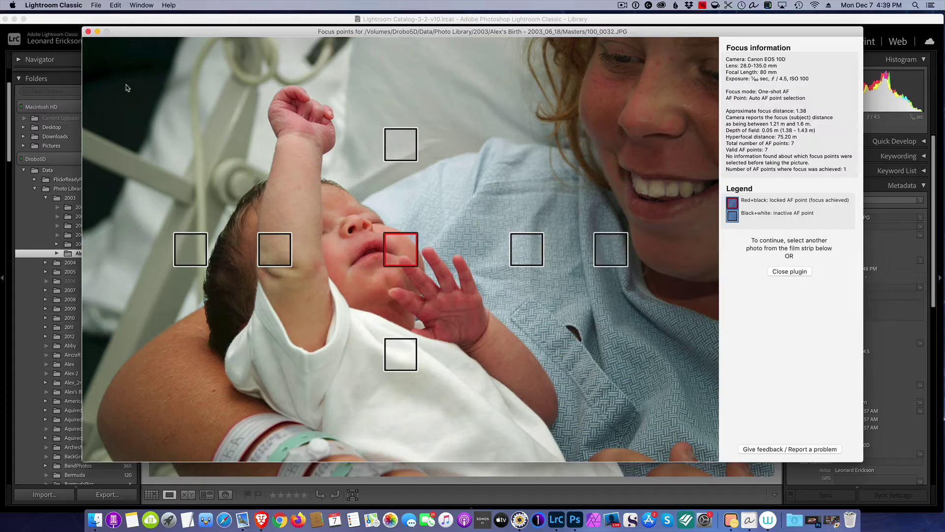
click(88, 32)
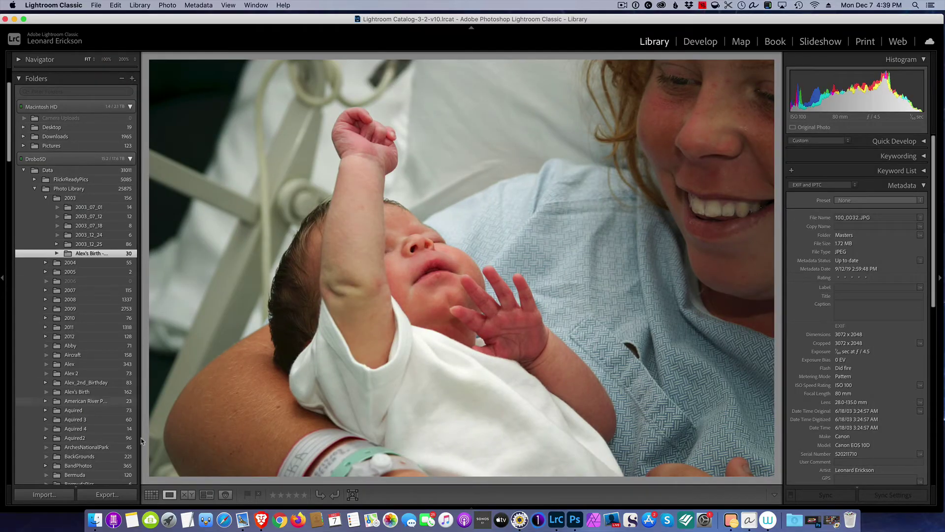
click(150, 495)
Step: Open crying-baby photo 100_0040.JPG, review its three locked focus points, then return to Grid view
click(318, 150)
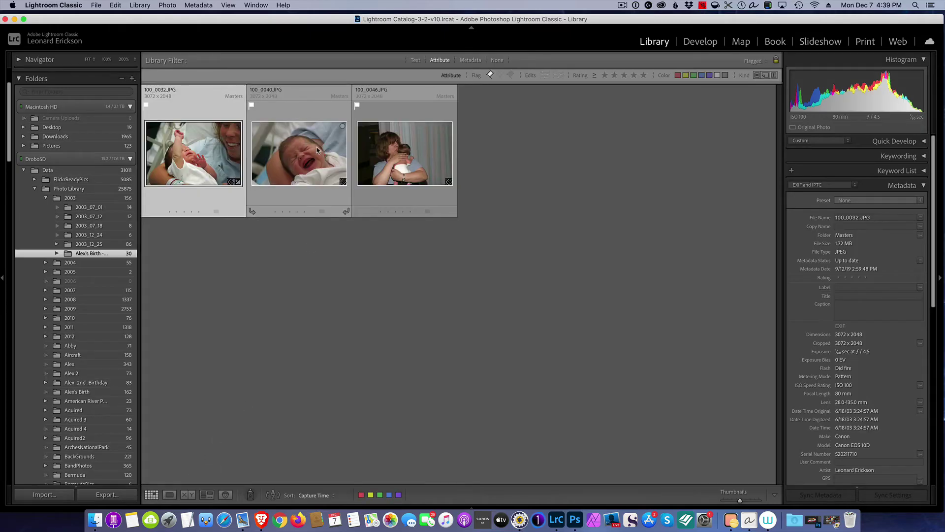
double_click(318, 150)
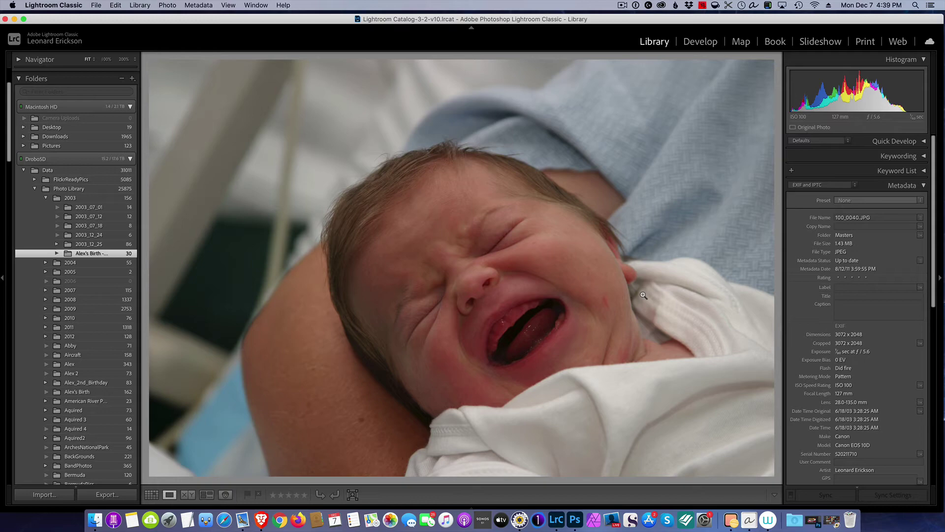
click(141, 5)
mouse_move(157, 310)
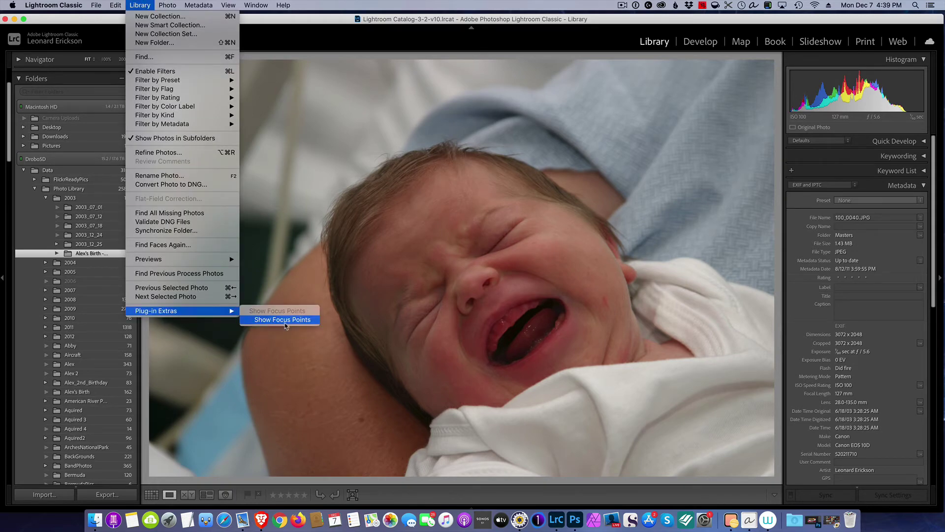
click(292, 320)
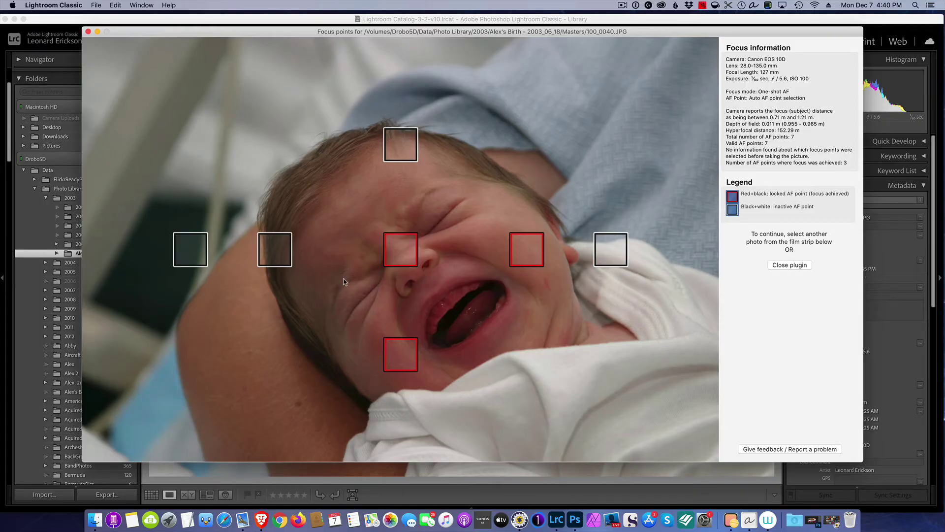
click(88, 32)
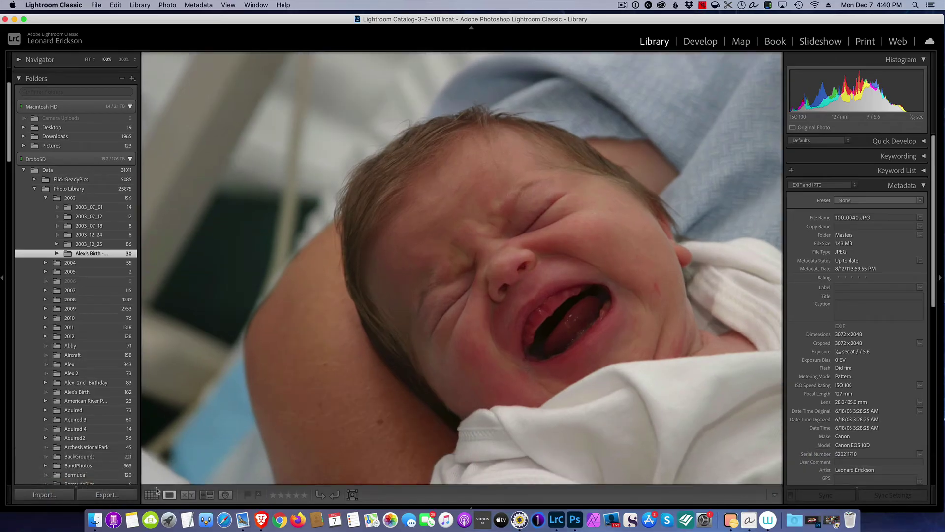
click(153, 494)
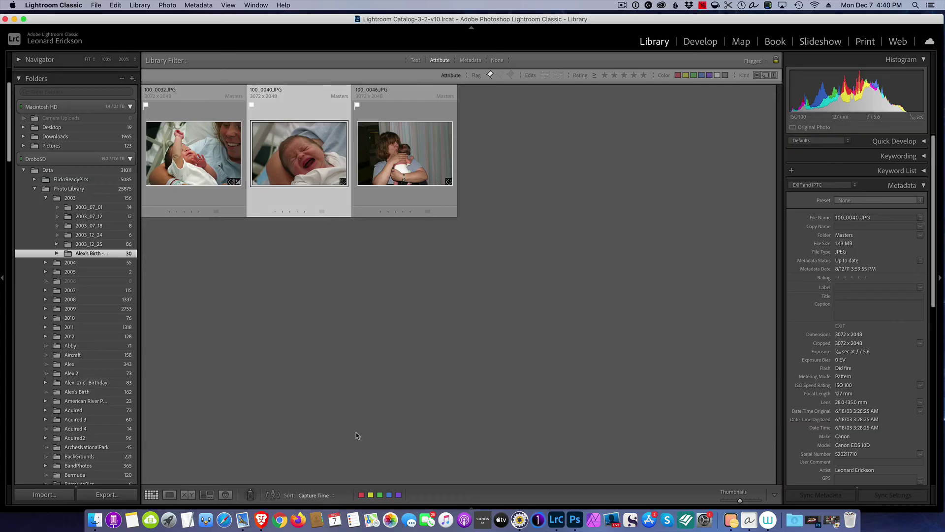
Step: Open 100_0046.JPG alone and show its focus points, two locked on the baby
click(406, 153)
key(z)
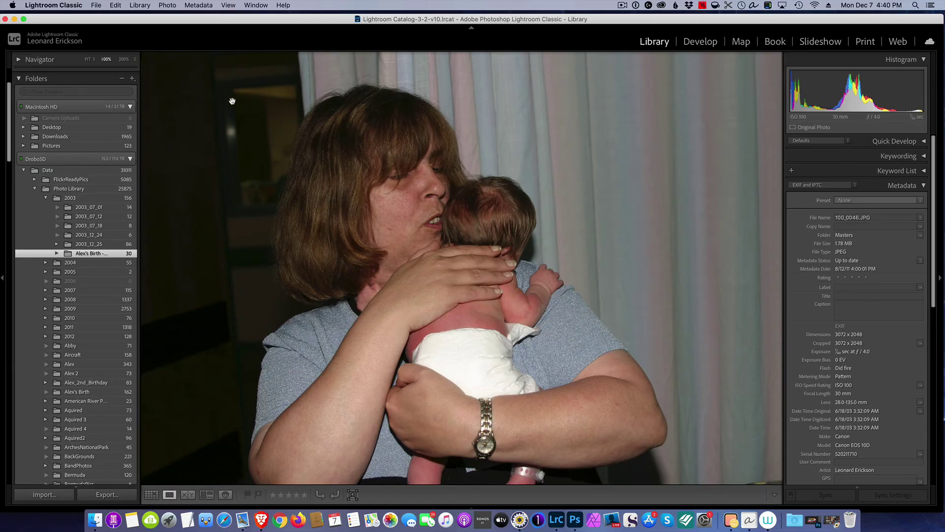
click(140, 6)
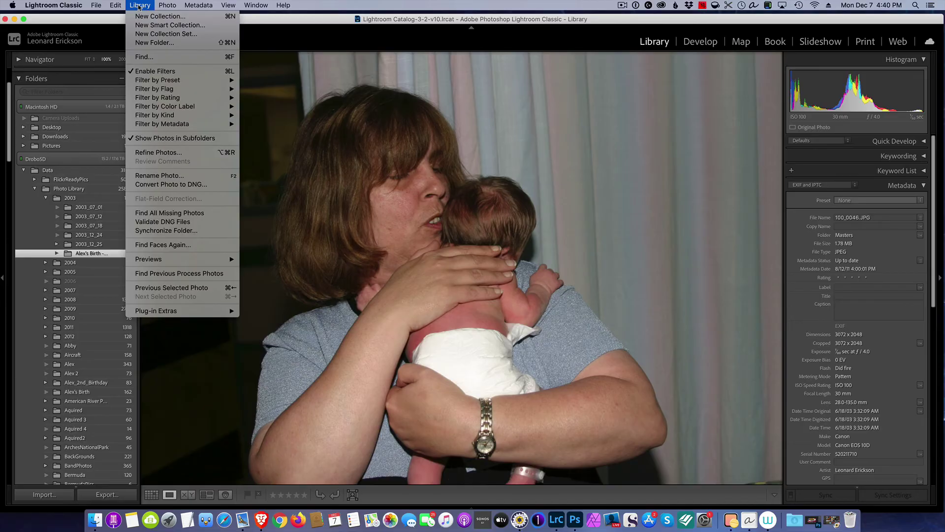
mouse_move(156, 310)
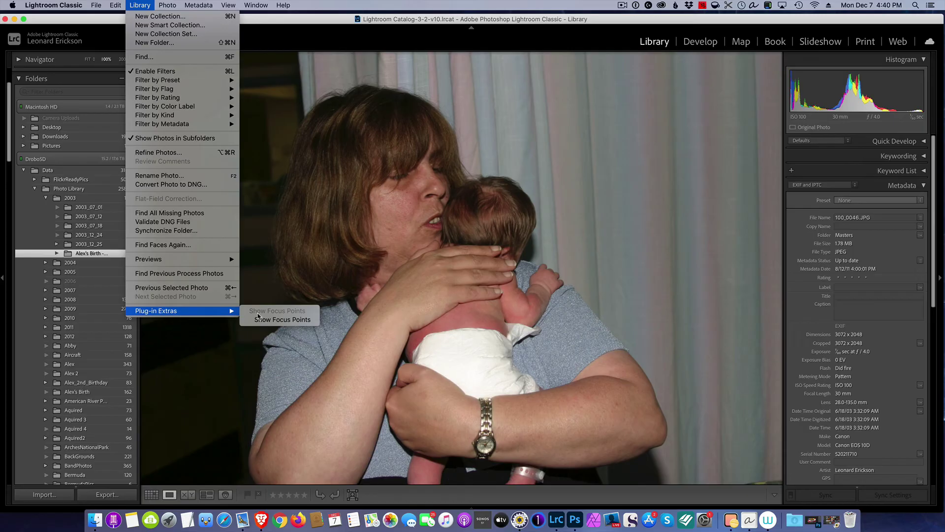
click(273, 319)
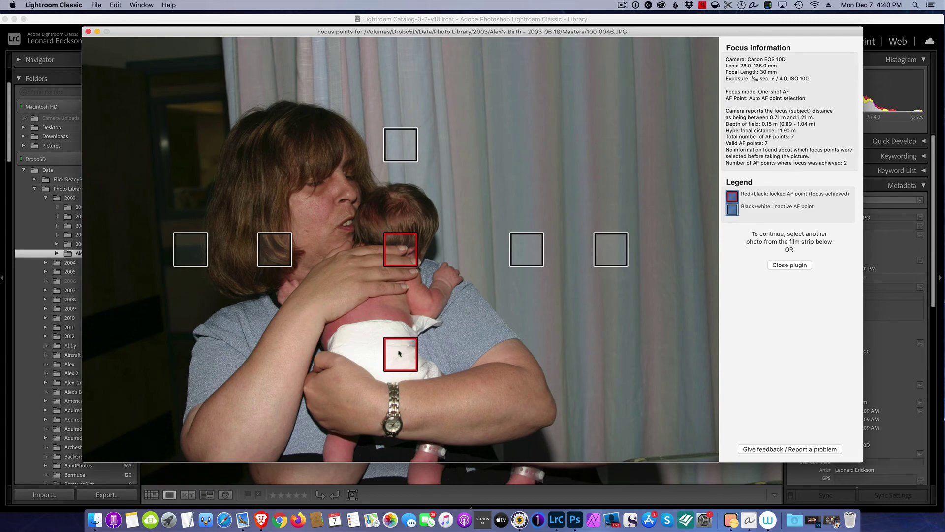
click(88, 32)
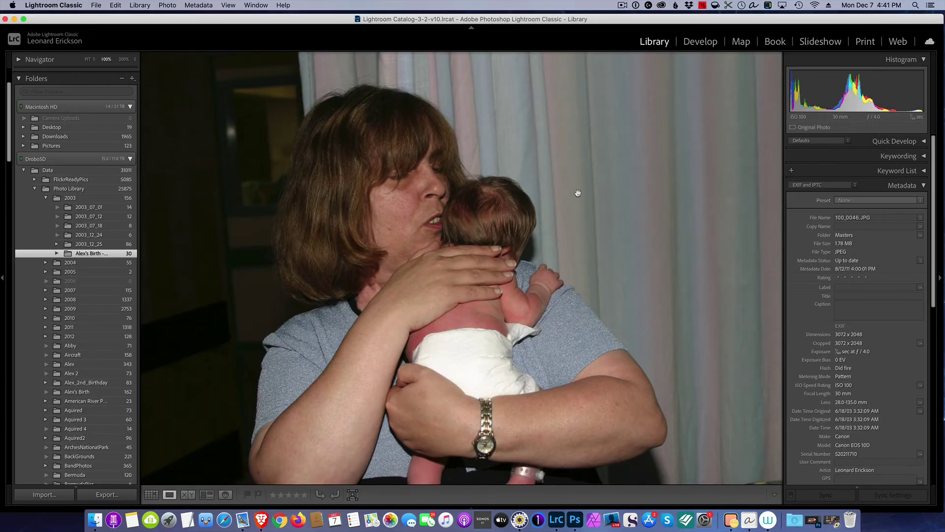